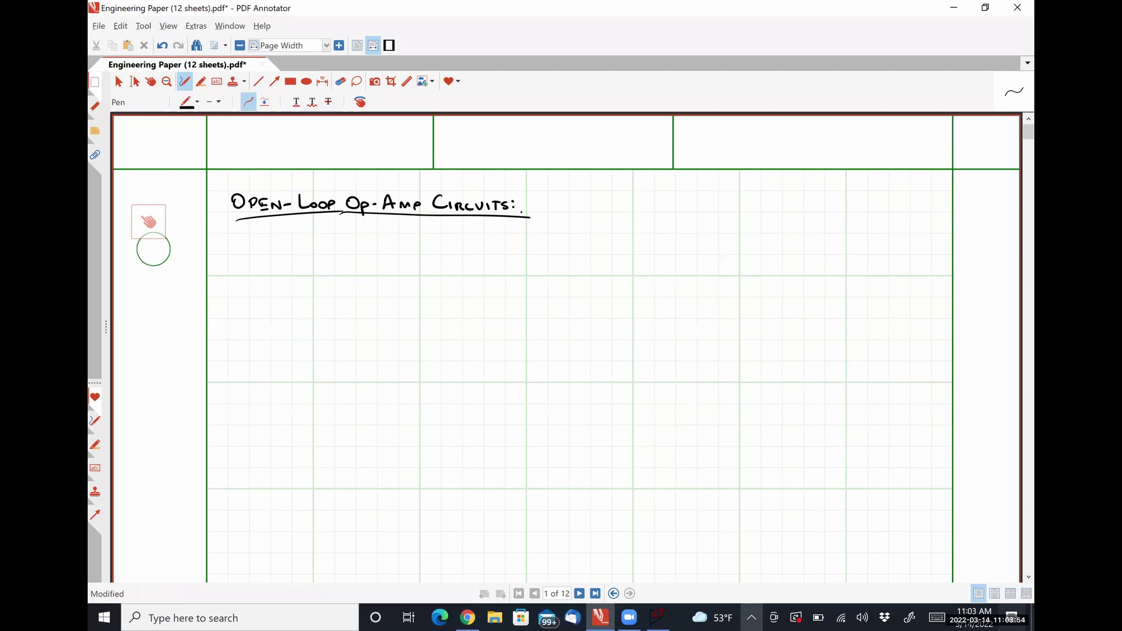
Handwrite 'Non-Inverting Comparator' as a subheading beneath the underlined title
mouse_move(254, 253)
mouse_down()
mouse_move(269, 237)
mouse_move(287, 252)
mouse_move(317, 237)
mouse_move(313, 253)
mouse_move(358, 252)
mouse_up()
click(344, 251)
mouse_move(354, 247)
mouse_down()
mouse_move(385, 252)
mouse_move(378, 263)
mouse_move(410, 251)
mouse_up()
drag(416, 246, 439, 252)
mouse_move(435, 261)
mouse_down()
mouse_move(437, 251)
mouse_move(489, 246)
mouse_up()
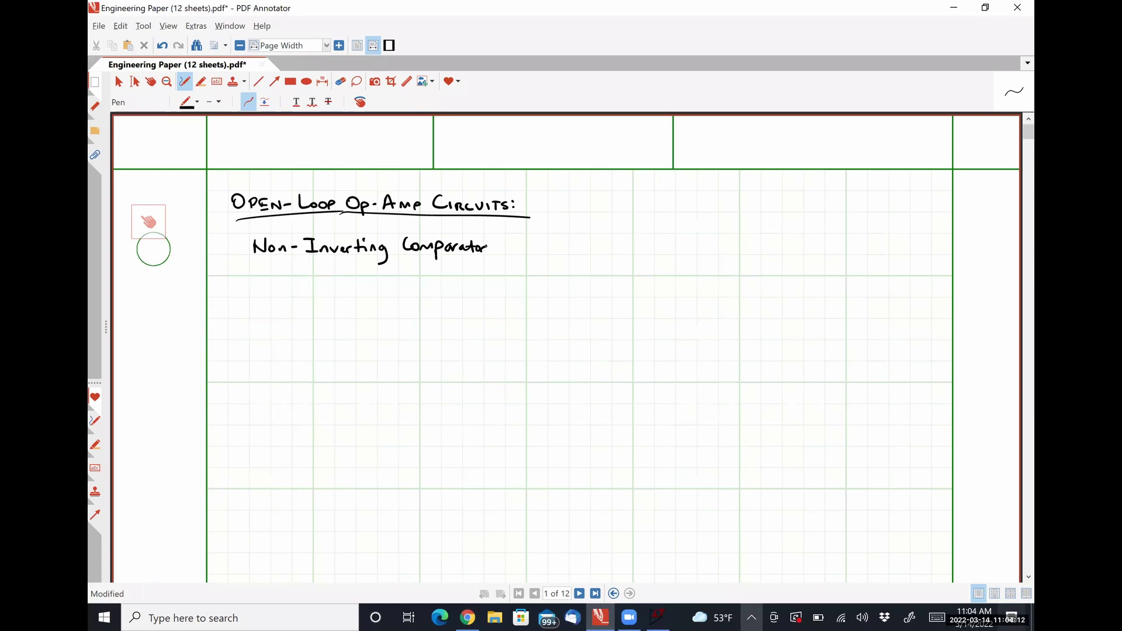
Sketch the op-amp triangle with + and − input terminals and an output lead for Vout
mouse_move(357, 297)
mouse_down()
mouse_move(356, 379)
mouse_move(415, 338)
mouse_up()
mouse_move(357, 295)
mouse_down()
mouse_move(418, 337)
mouse_move(366, 324)
mouse_move(371, 363)
mouse_up()
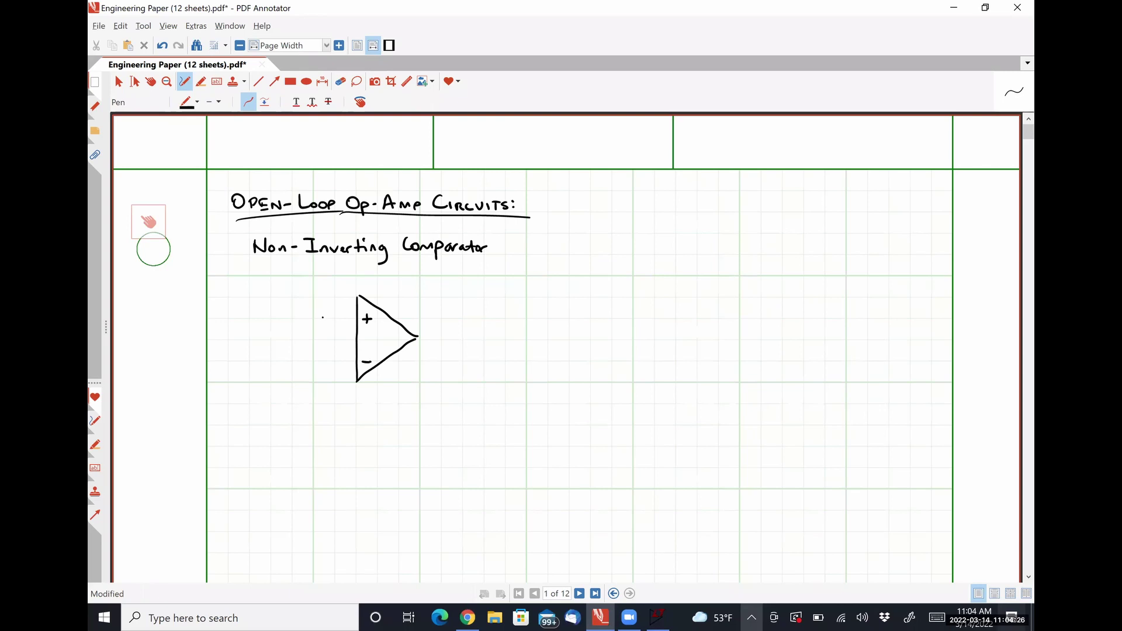
drag(316, 314, 363, 318)
drag(316, 359, 355, 362)
drag(417, 338, 473, 332)
Draw the upper supply lead above the op-amp and label it Vcc+
drag(390, 298, 391, 319)
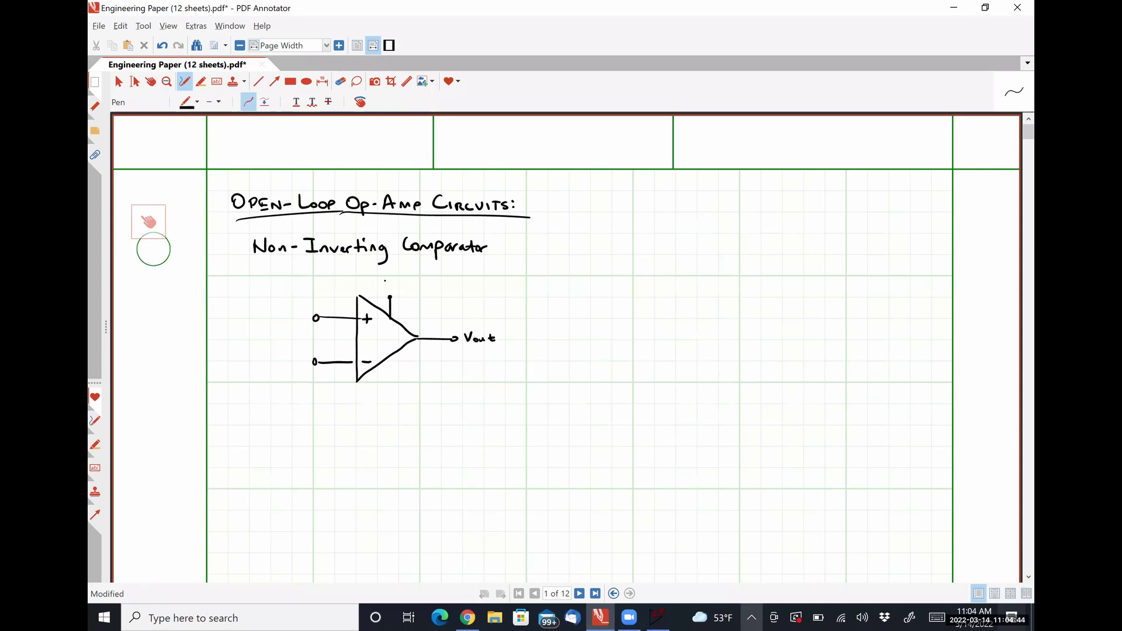
drag(378, 281, 400, 290)
drag(402, 287, 409, 287)
drag(405, 284, 405, 291)
Draw the lower supply lead labelled Vcc-, and label the inputs Vin and Vref
drag(390, 355, 389, 384)
drag(377, 393, 385, 390)
drag(390, 397, 396, 402)
drag(402, 399, 407, 398)
drag(278, 309, 301, 320)
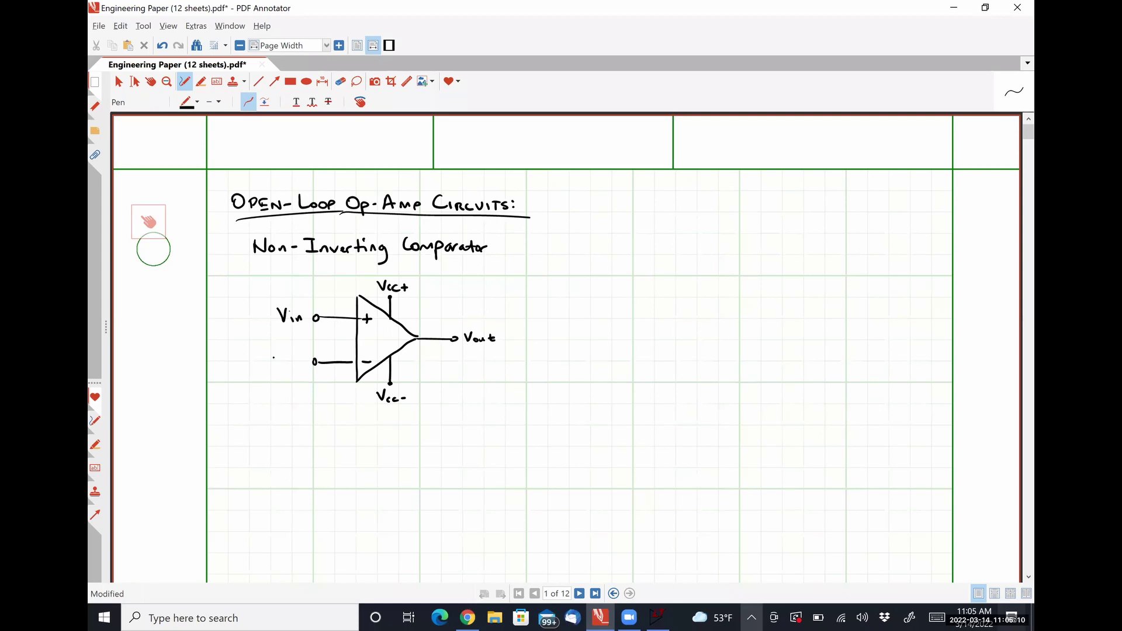
drag(273, 356, 304, 363)
In blue ink, write = 10V by Vcc+, = -10V by Vcc-, and 3V = before Vref
click(188, 103)
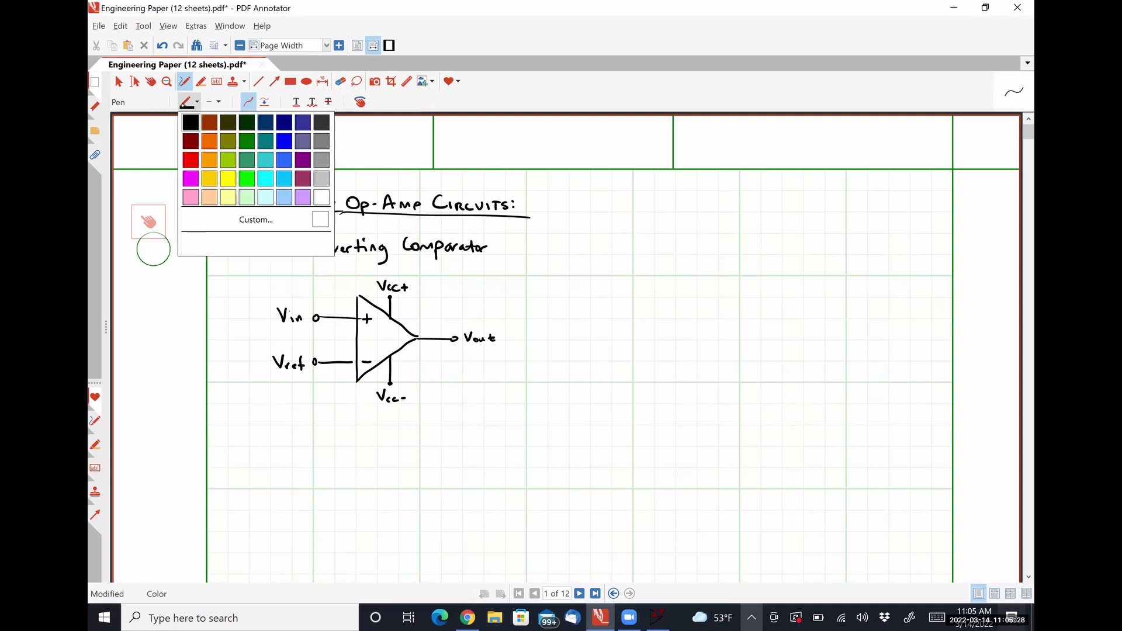
click(283, 140)
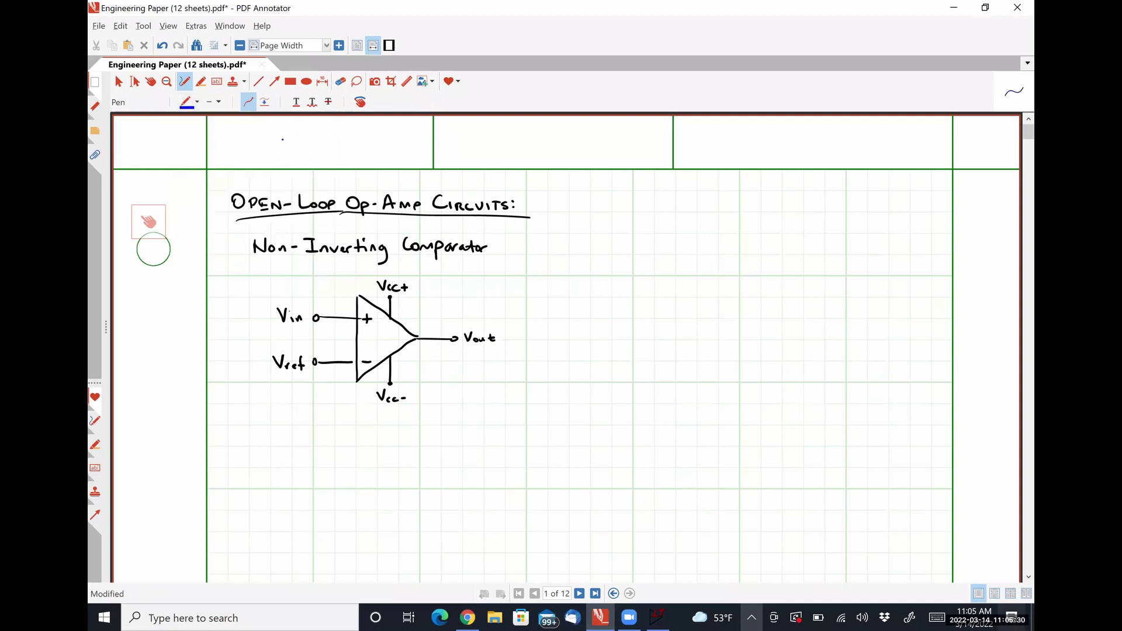
drag(417, 284, 447, 281)
drag(421, 397, 432, 400)
drag(439, 394, 438, 395)
drag(221, 359, 240, 359)
Switch back to black ink and draw an upward vertical axis arrow right of the op-amp
click(197, 102)
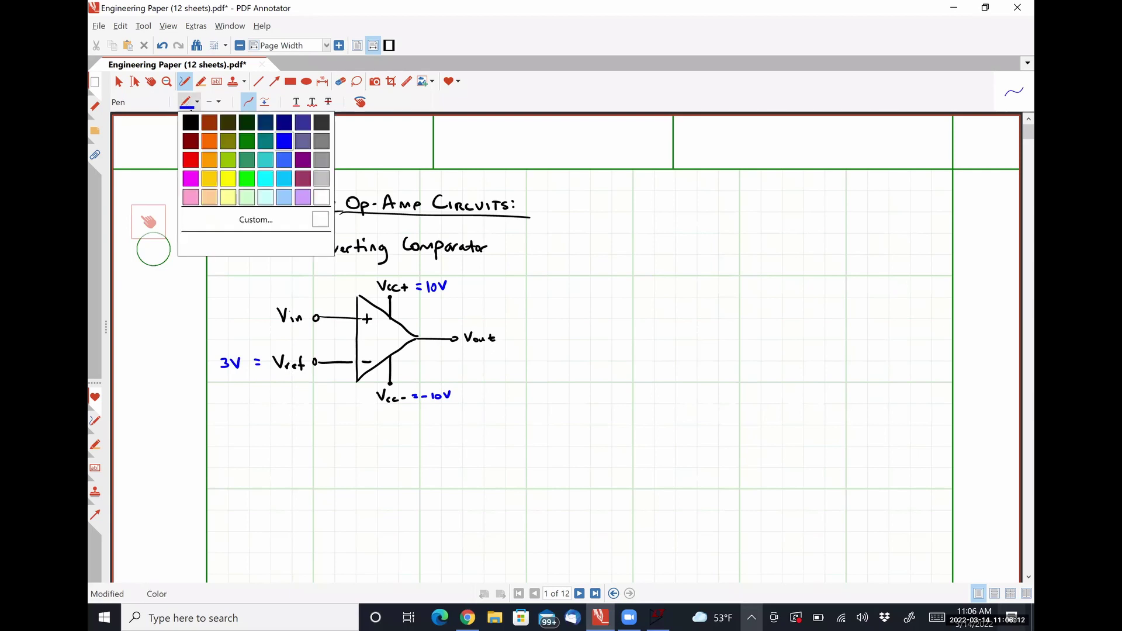
click(187, 118)
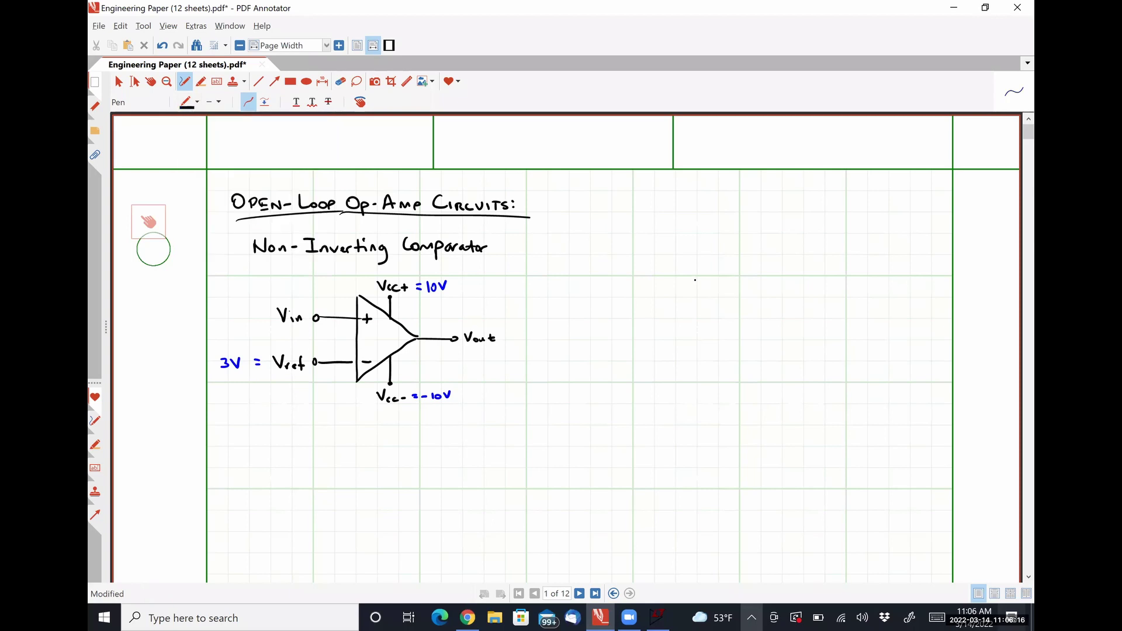
drag(692, 286, 694, 469)
Draw the horizontal axis with an arrowhead, label the vertical axis Vout and start the Vin label
mouse_move(552, 383)
mouse_down()
mouse_move(807, 384)
mouse_move(811, 371)
mouse_move(852, 384)
mouse_up()
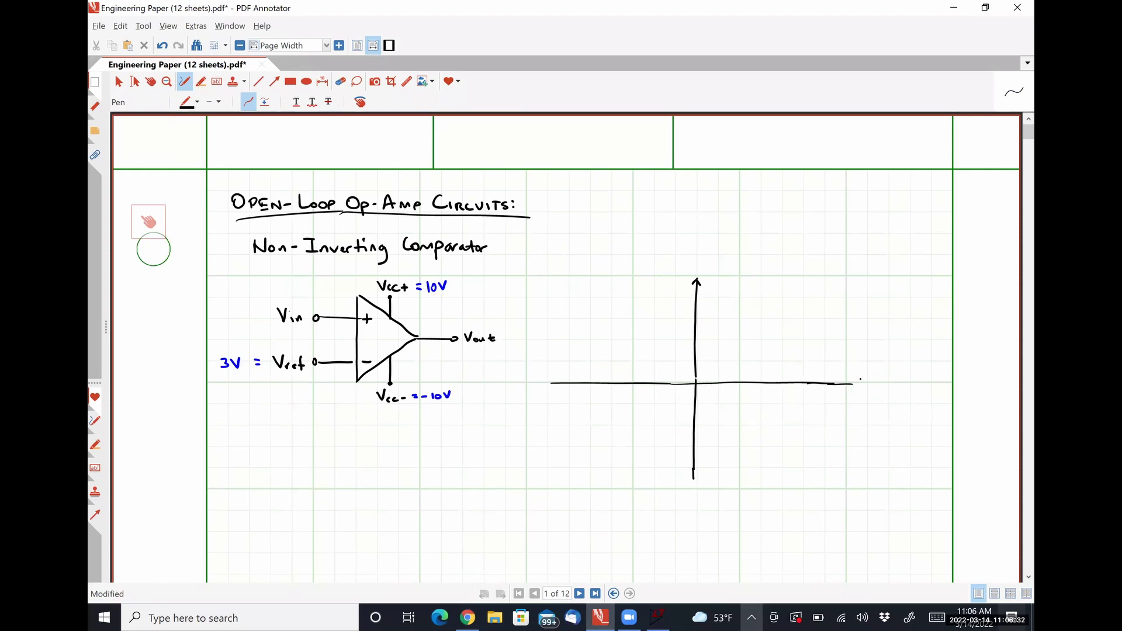
drag(848, 381, 849, 391)
drag(686, 263, 713, 271)
drag(862, 377, 870, 378)
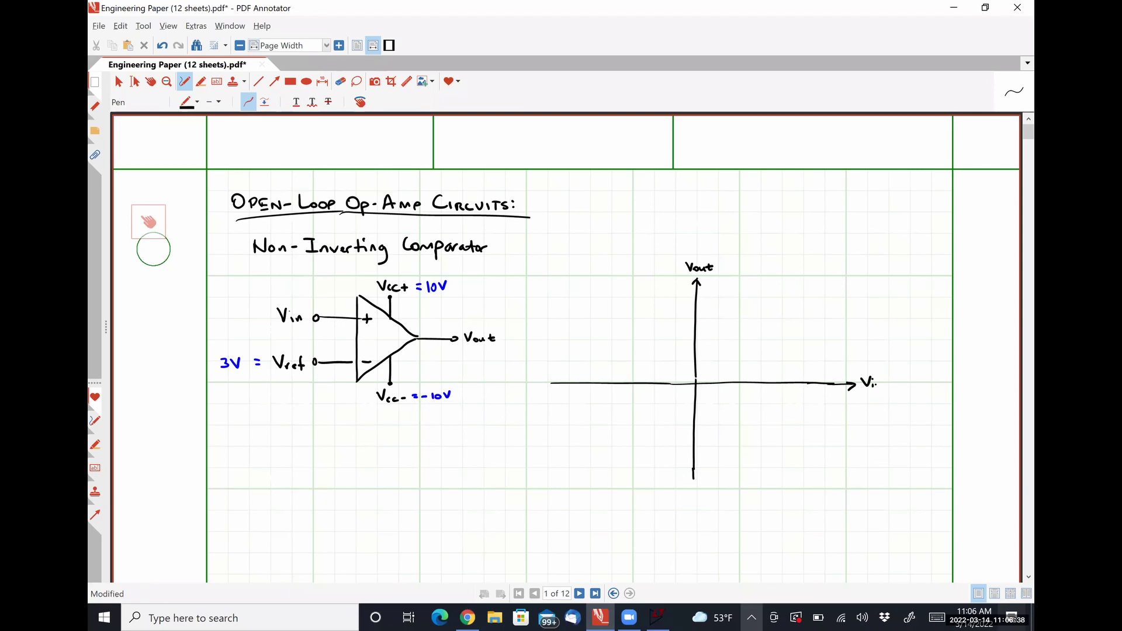